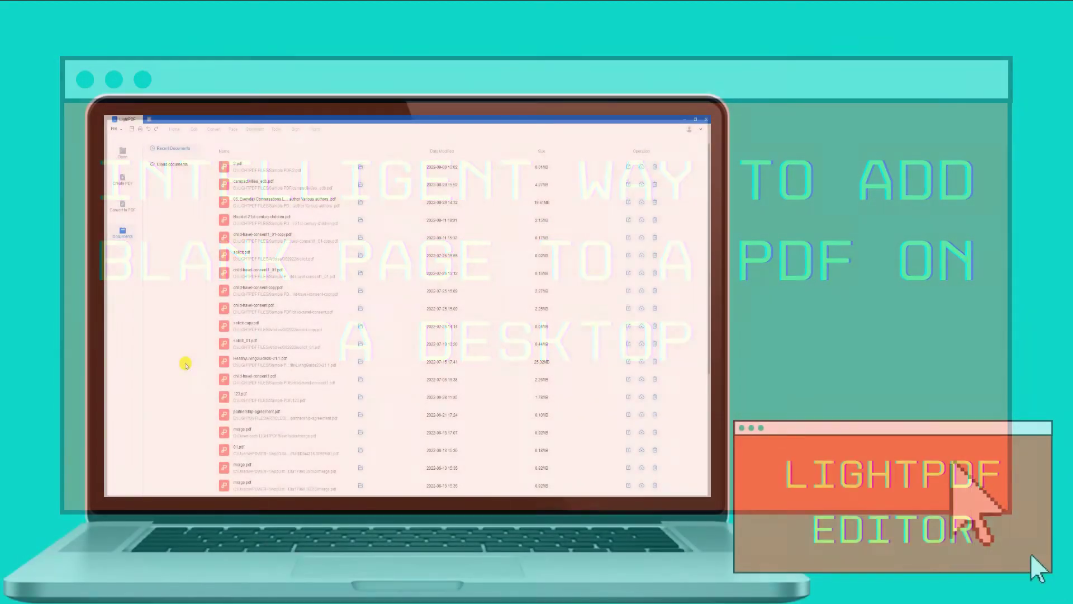
Open the camp activities PDF and insert 1 blank page after page 2.
click(123, 153)
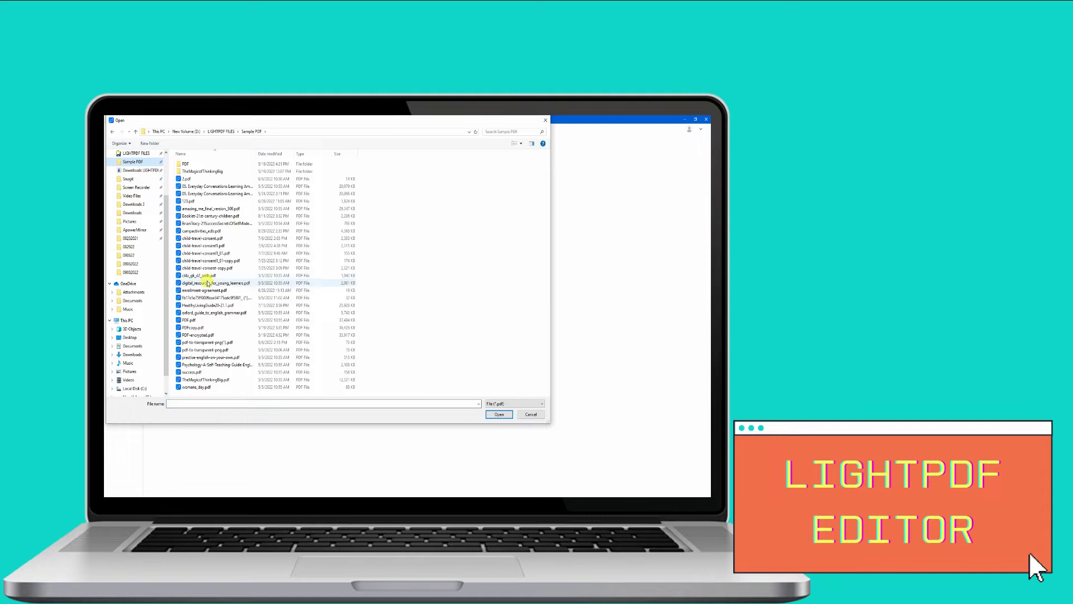
double_click(210, 231)
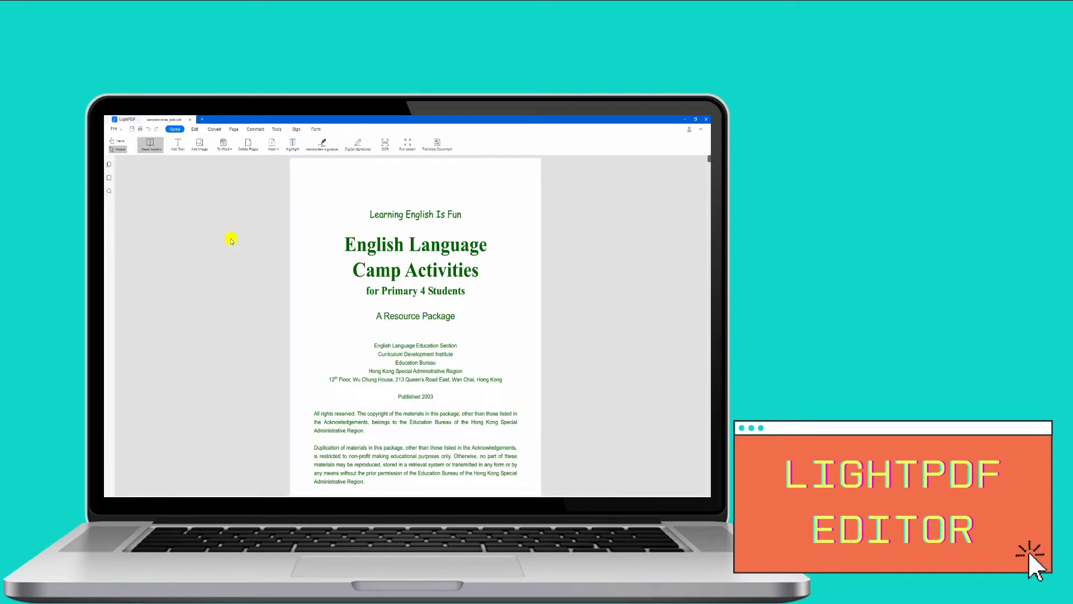
click(234, 130)
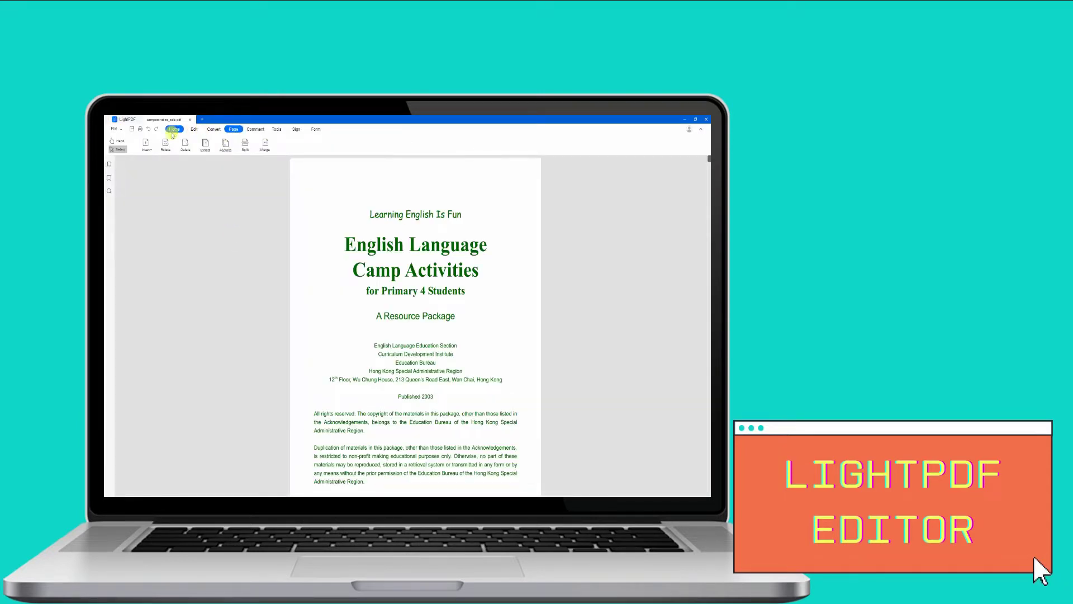
click(146, 148)
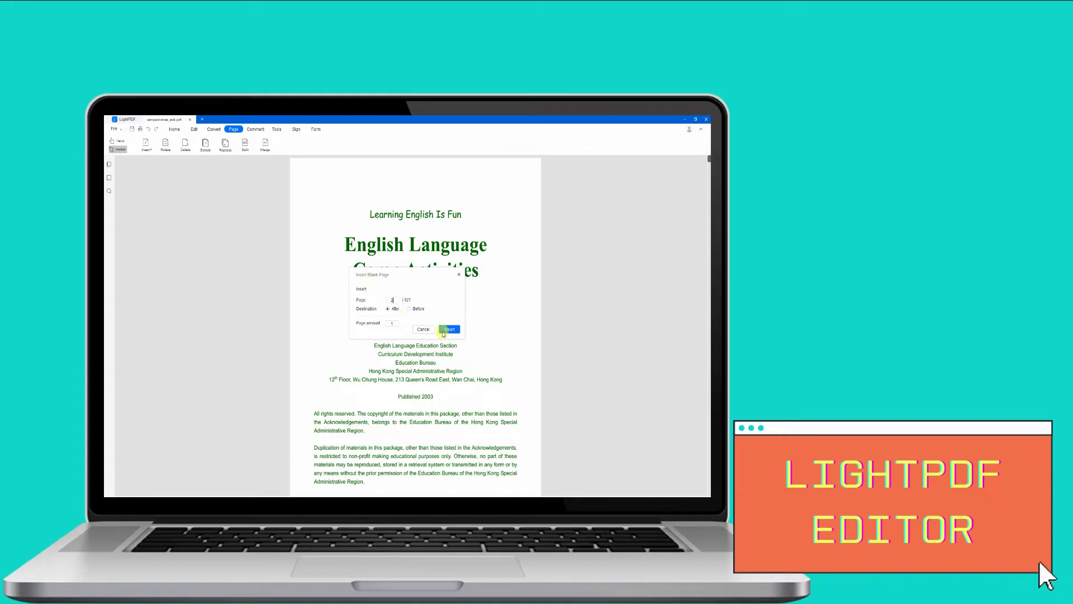
click(449, 329)
scroll(258, 292, up, 5)
scroll(258, 292, up, 5)
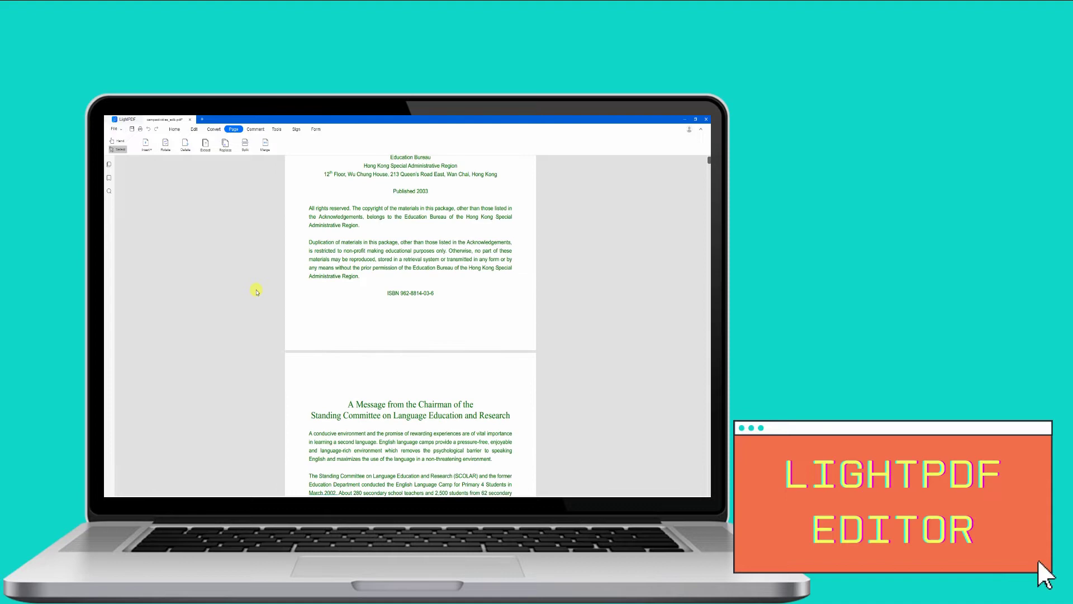
scroll(256, 289, up, 5)
scroll(256, 289, down, 5)
scroll(256, 288, down, 5)
scroll(258, 285, down, 5)
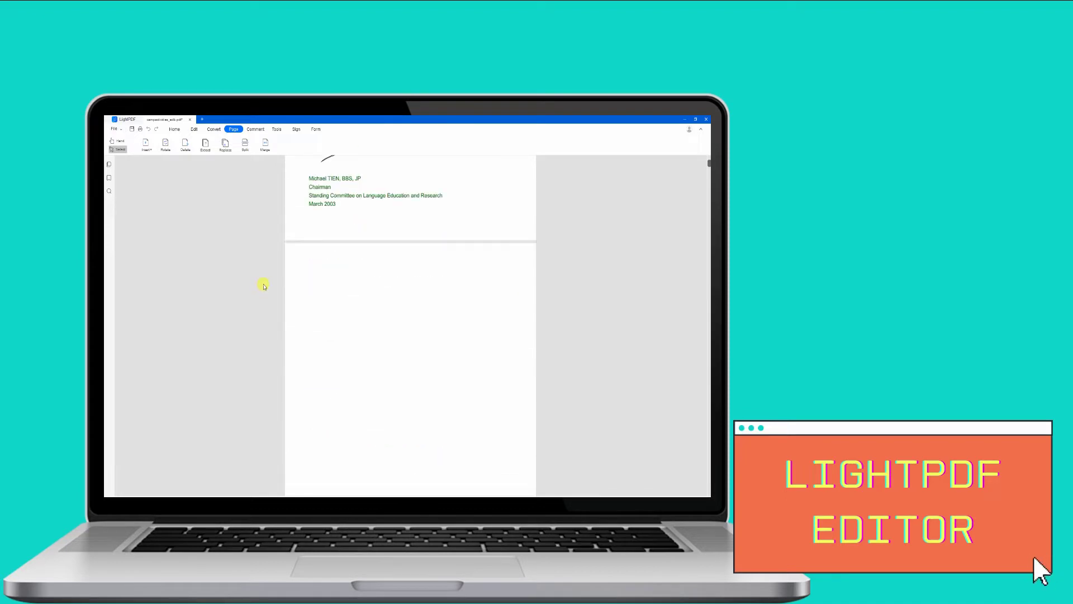
scroll(261, 283, down, 3)
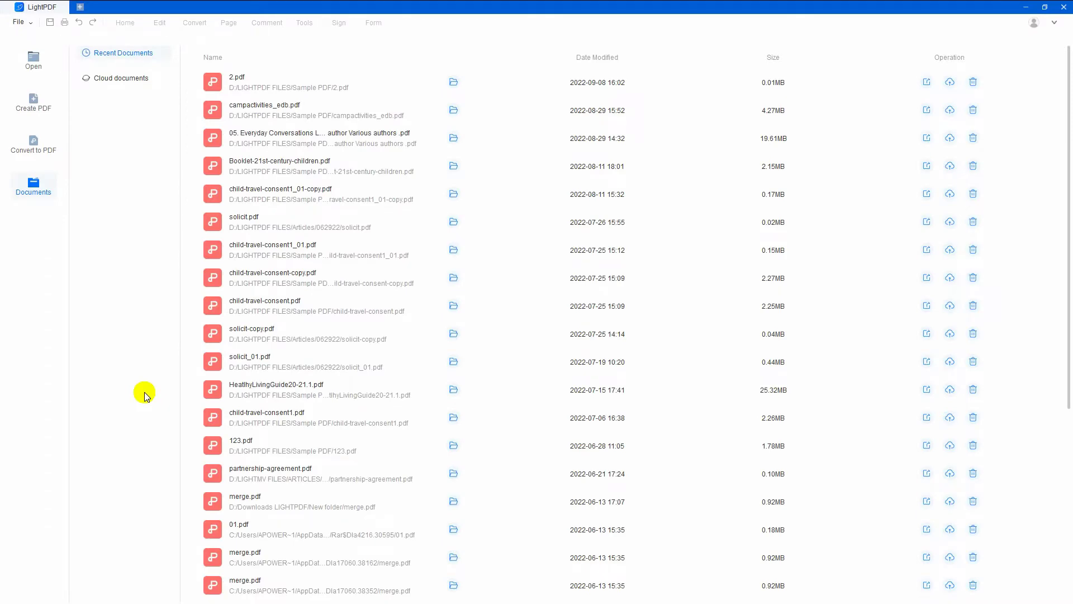
Open campactivities_edb.pdf from the Sample PDF folder.
click(32, 61)
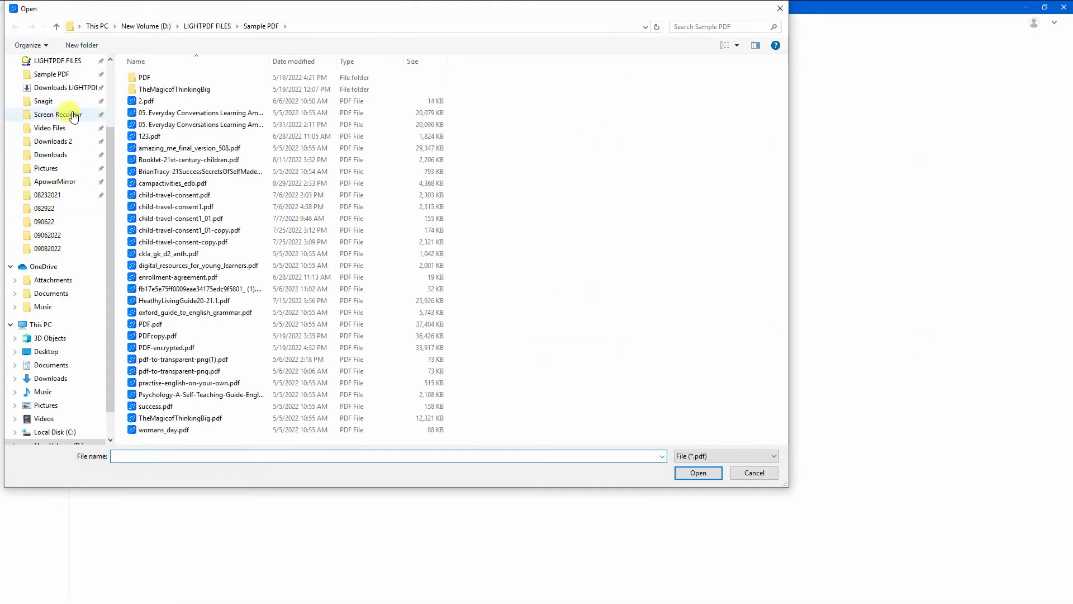
click(74, 78)
double_click(186, 183)
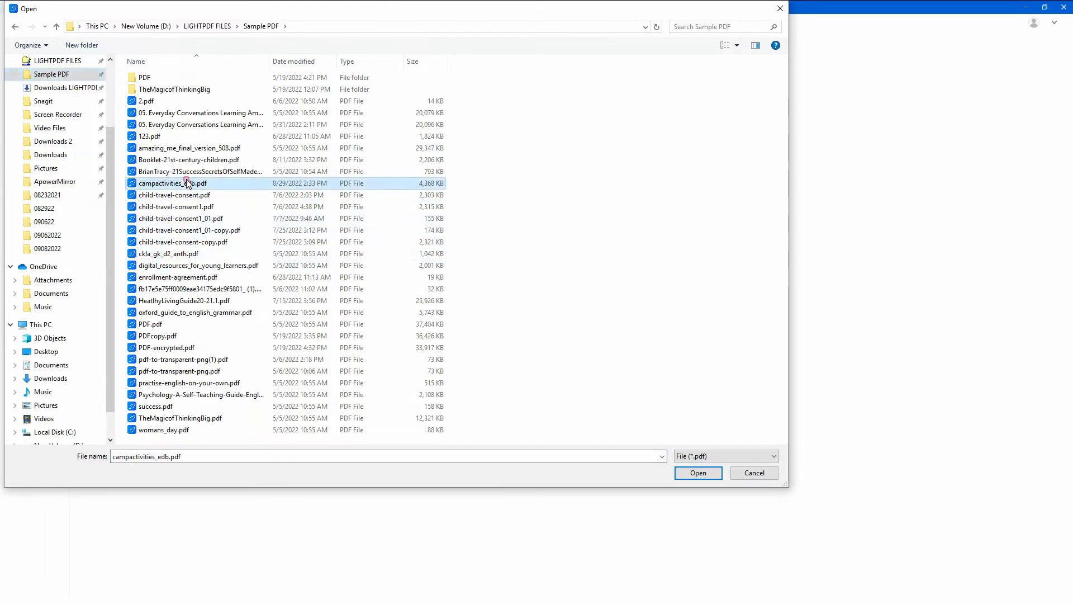
Insert 1 blank page after page 2, before the Preface, and save the PDF.
click(229, 23)
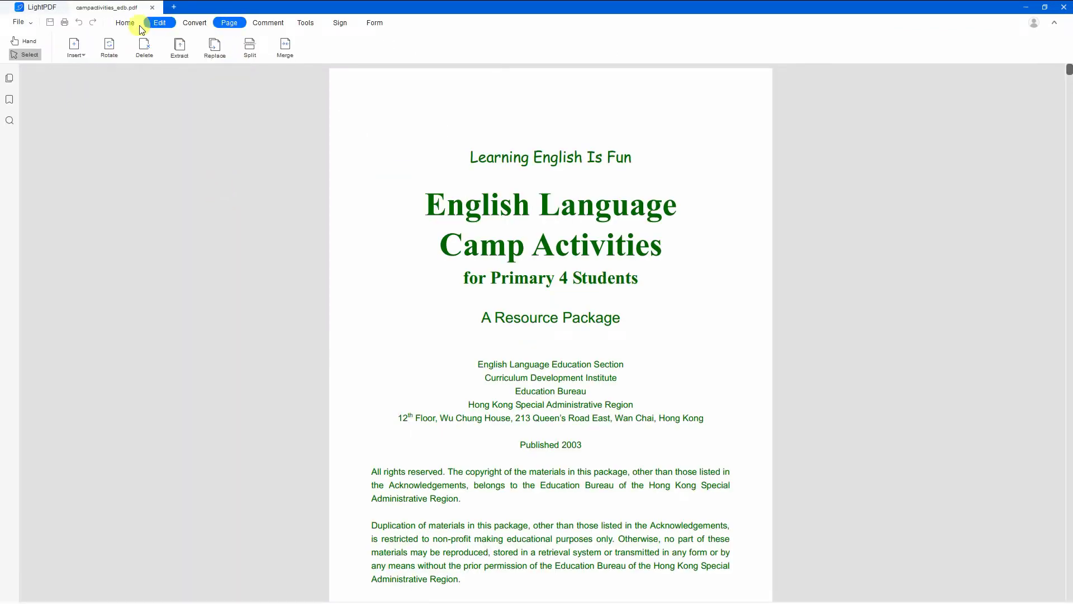
click(80, 56)
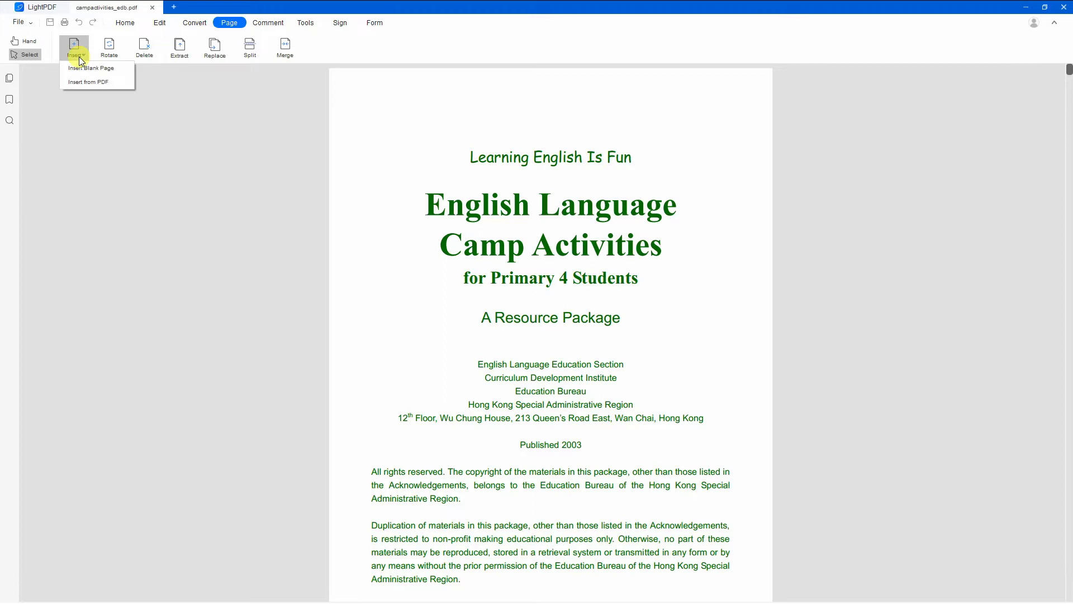
click(78, 67)
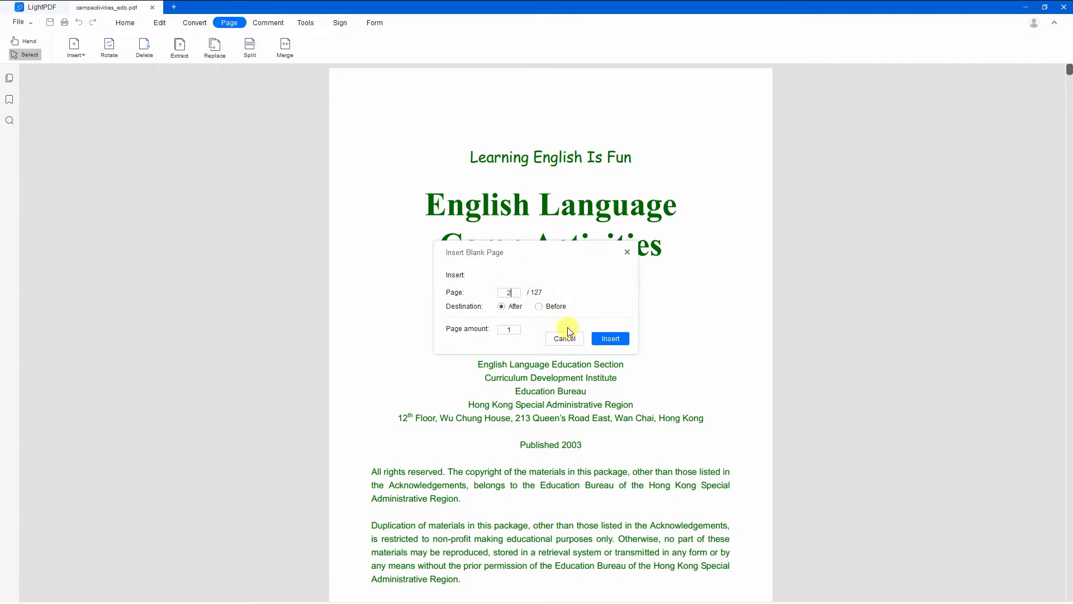
click(609, 339)
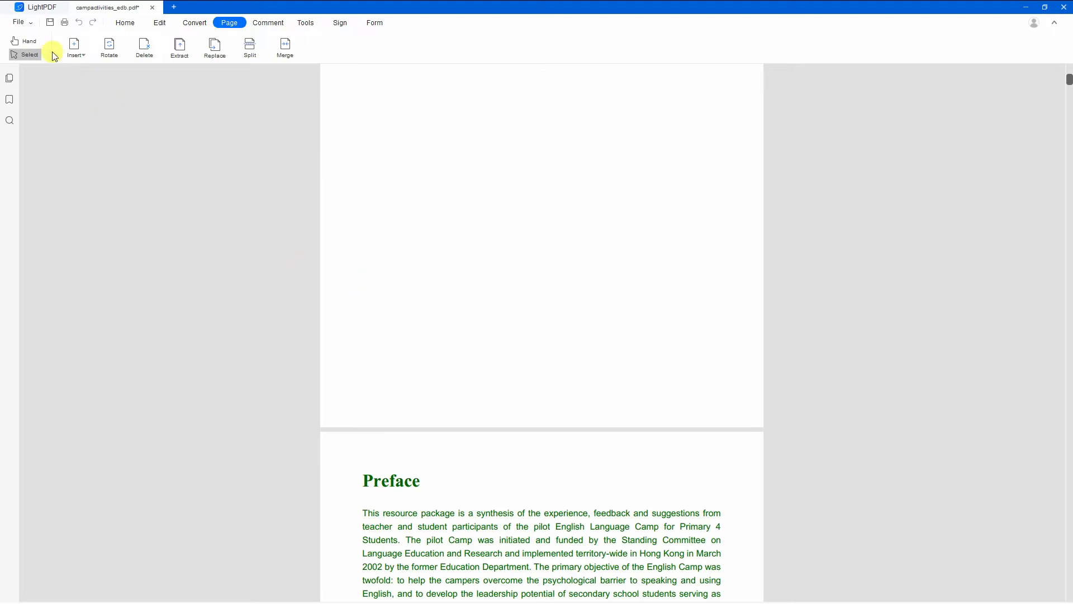
click(49, 26)
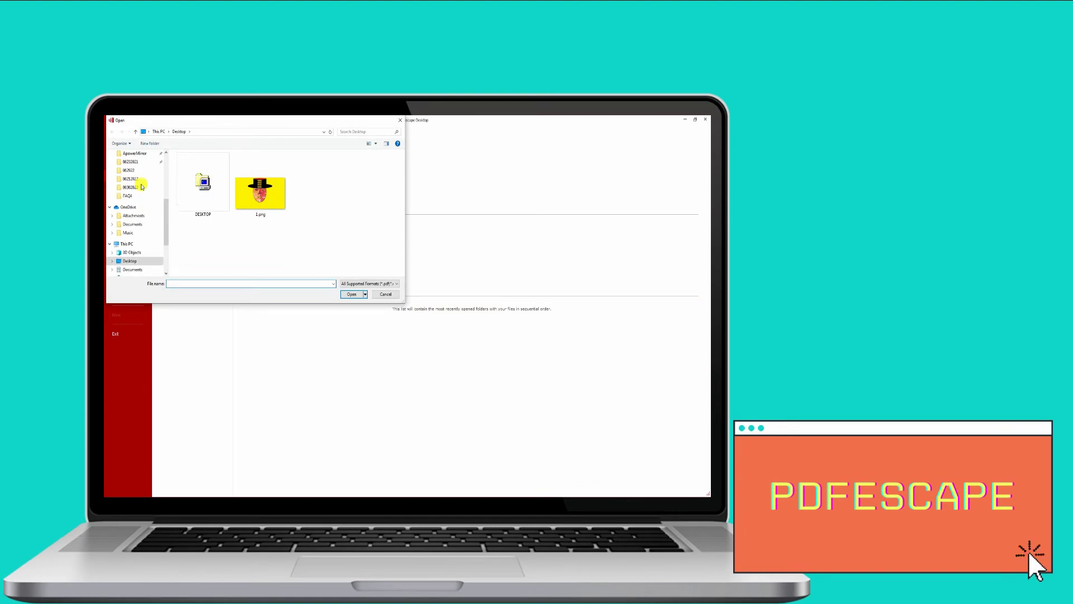
Open the consent form and add sample text on the parties, contact details and child's names lines.
click(142, 186)
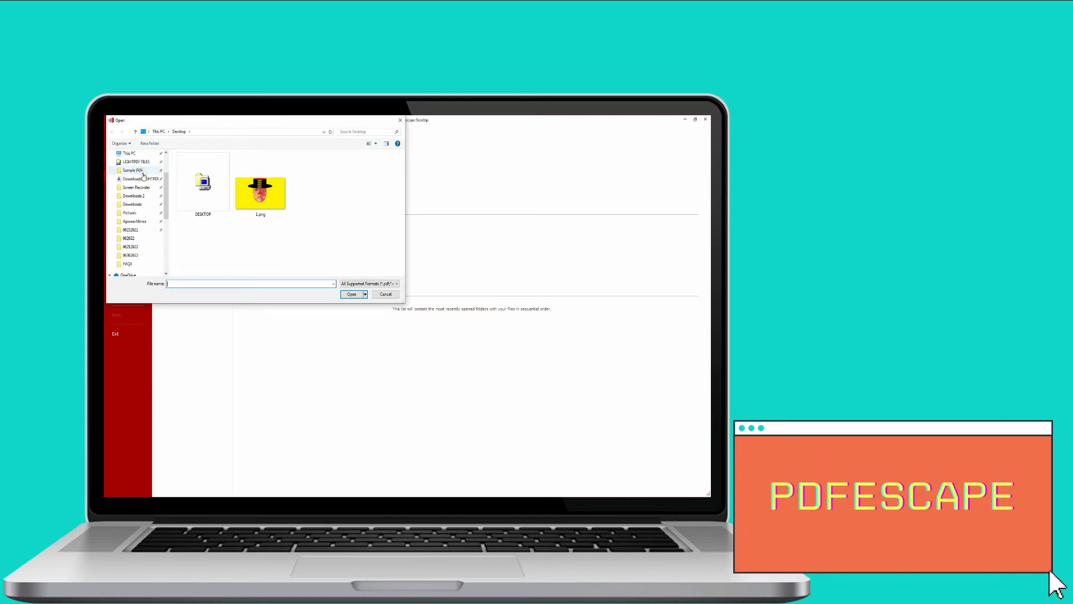
click(218, 236)
key(Return)
click(422, 319)
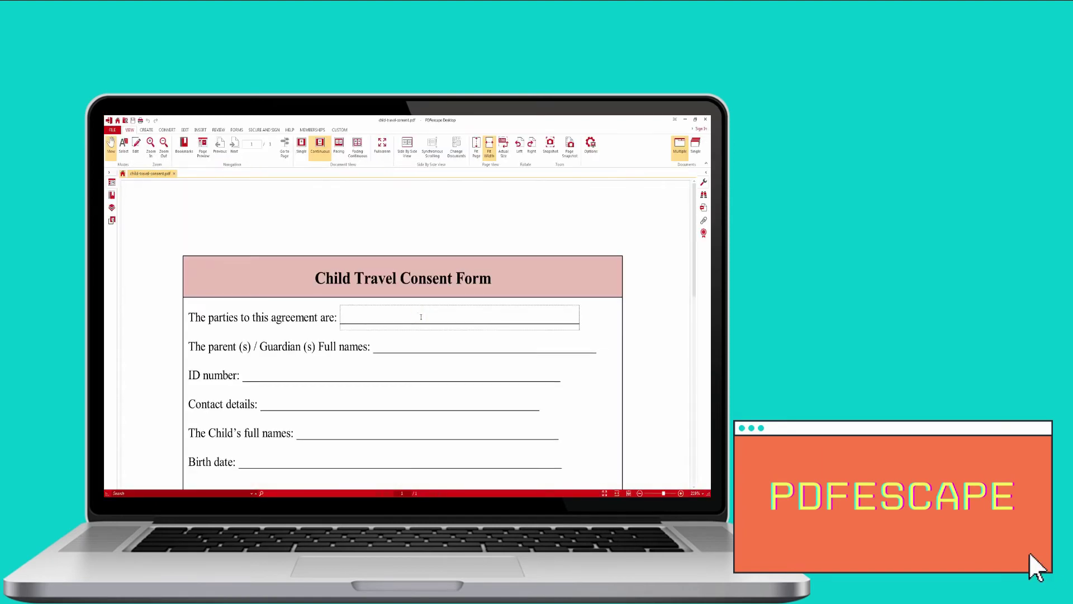
text(SAM)
scroll(420, 318, down, 2)
text(PLE)
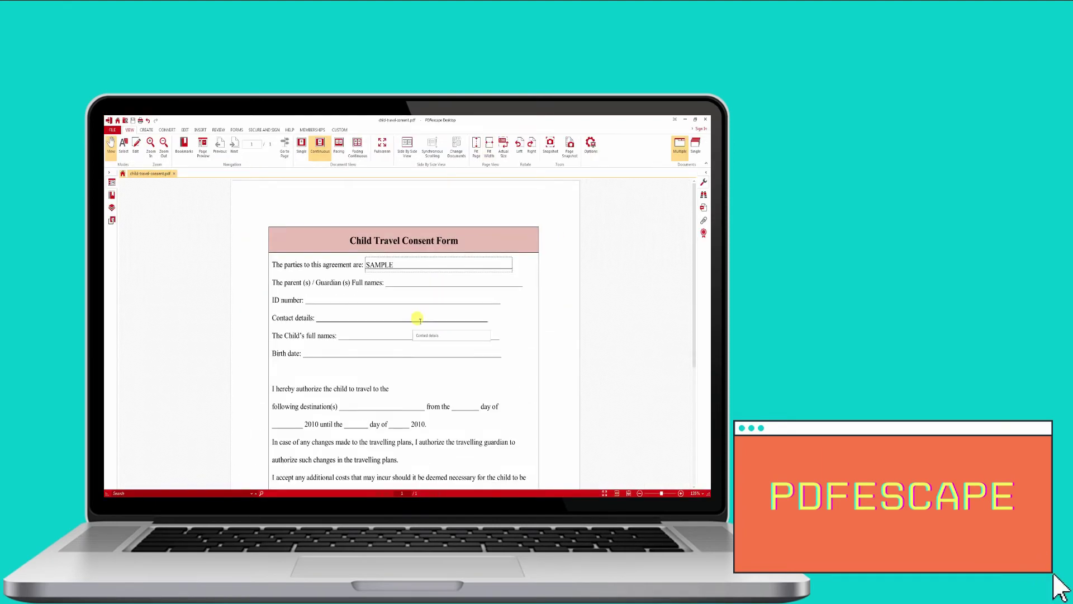
text( TEXT)
click(428, 316)
text(SAMPL)
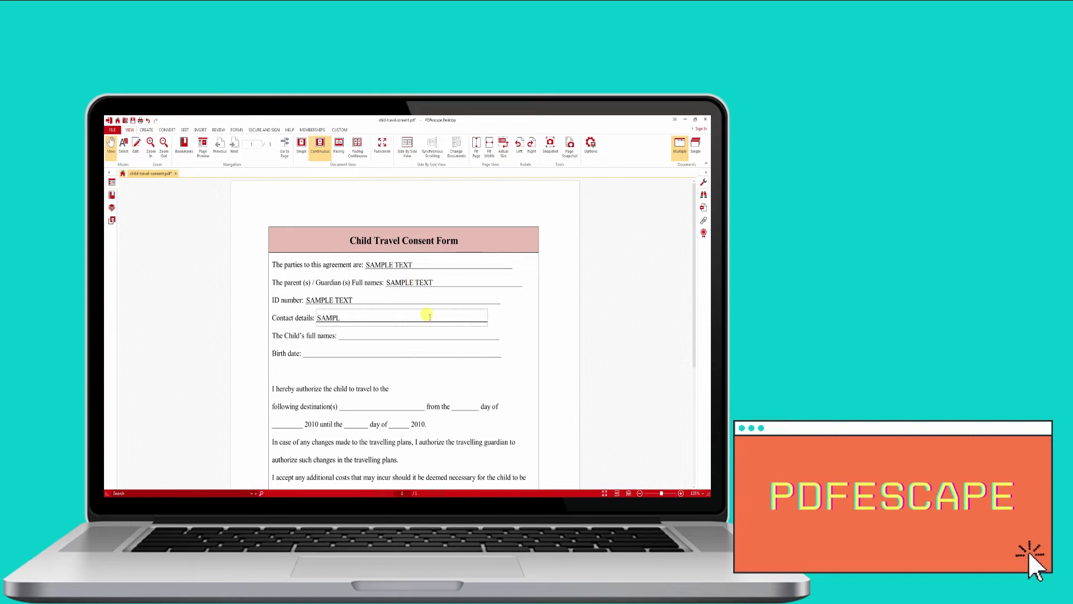
click(414, 335)
text(SAMPLE TEX)
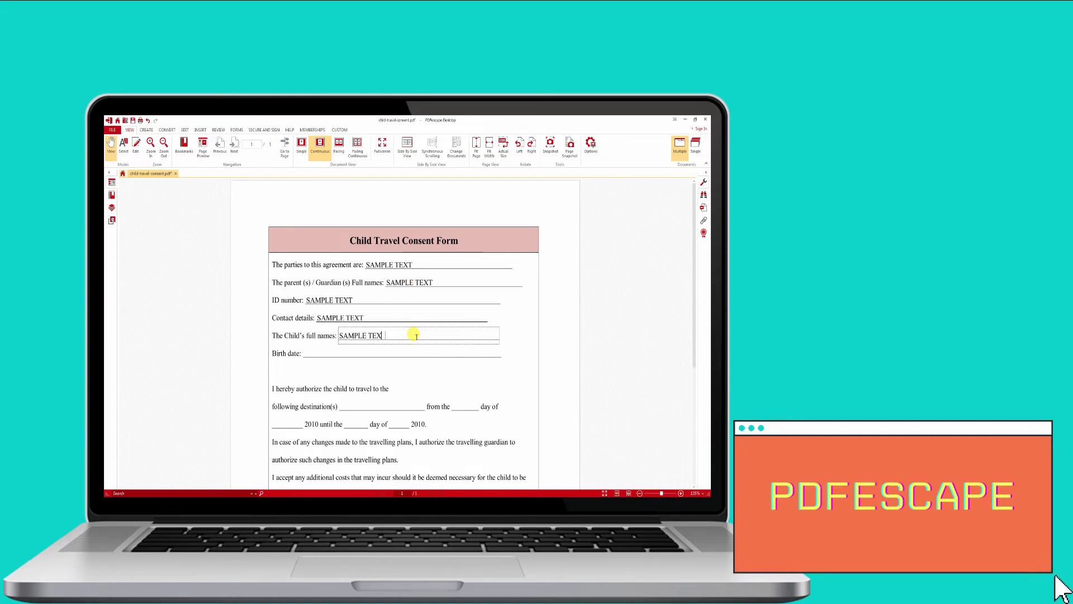
text(T FOR FORMS)
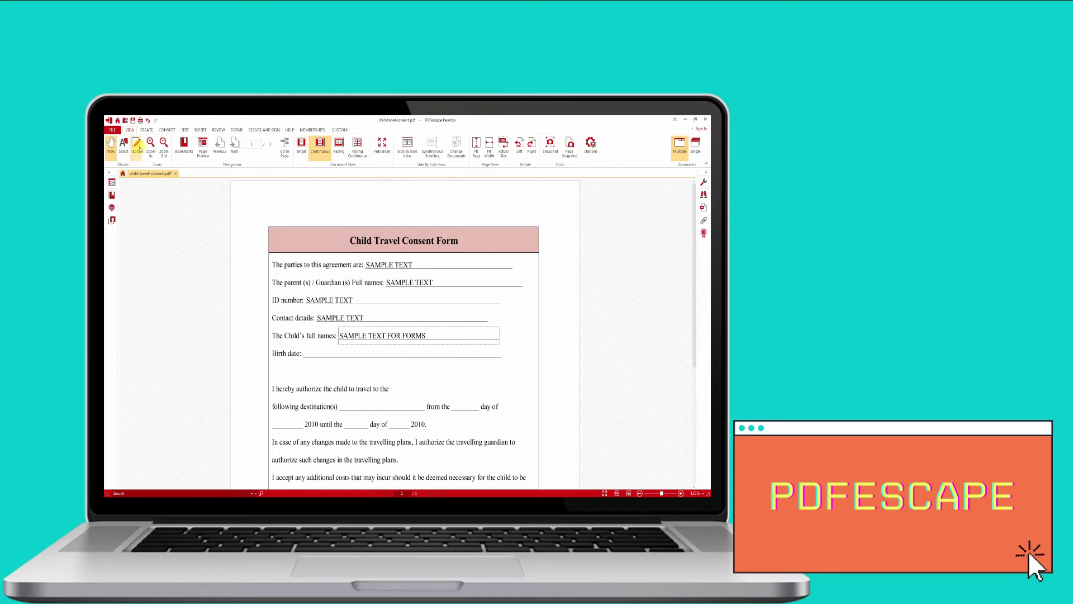
Browse the editing, security and signing, and form-field ribbon tabs.
click(192, 130)
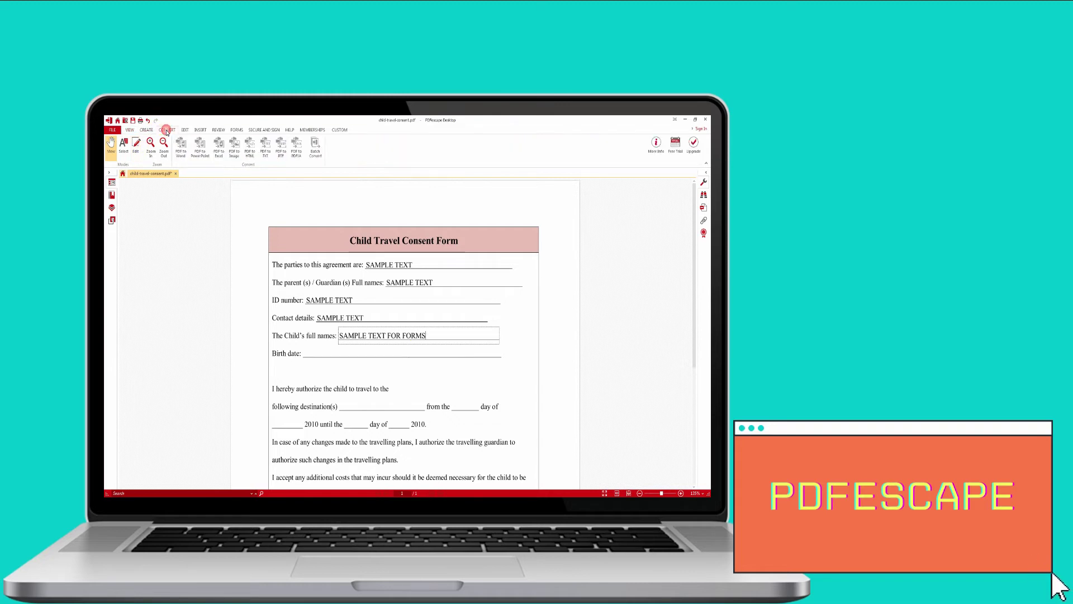
click(289, 130)
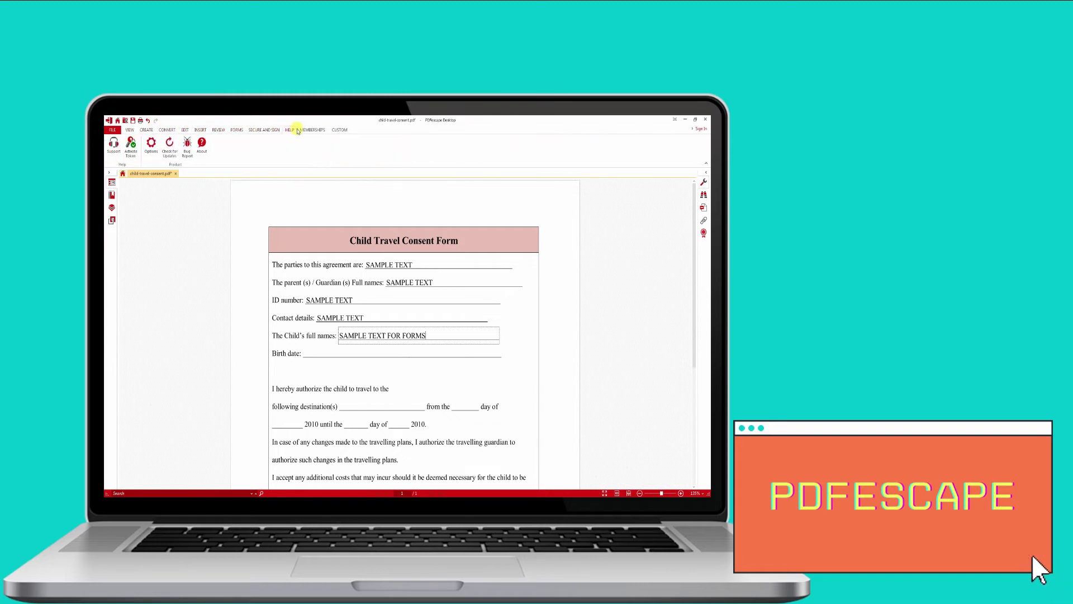
click(200, 130)
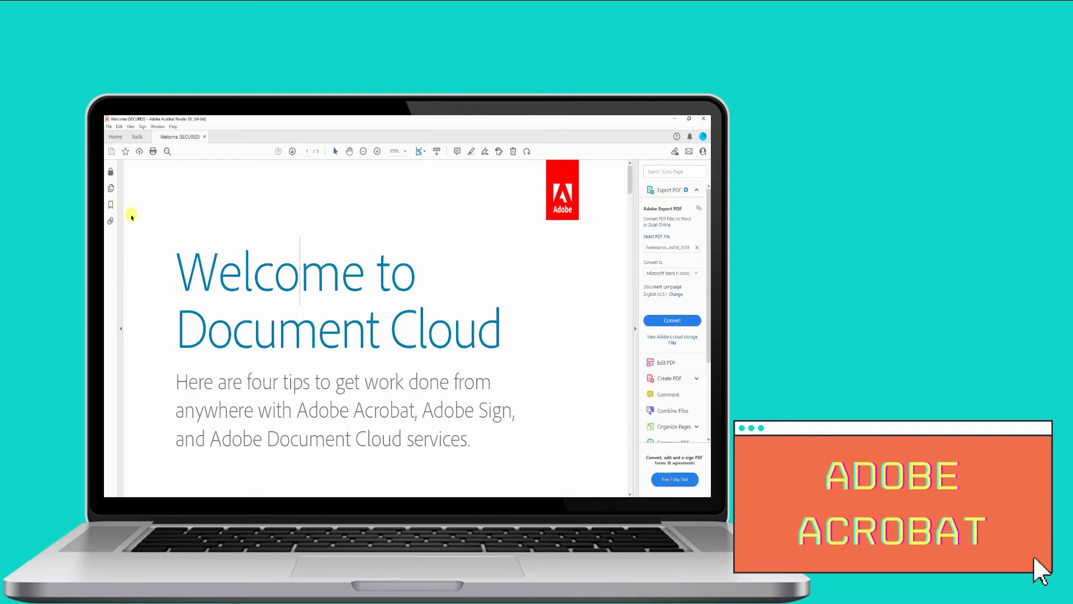
Show the bookmarks and jump through each section down to We've got your back.
click(110, 205)
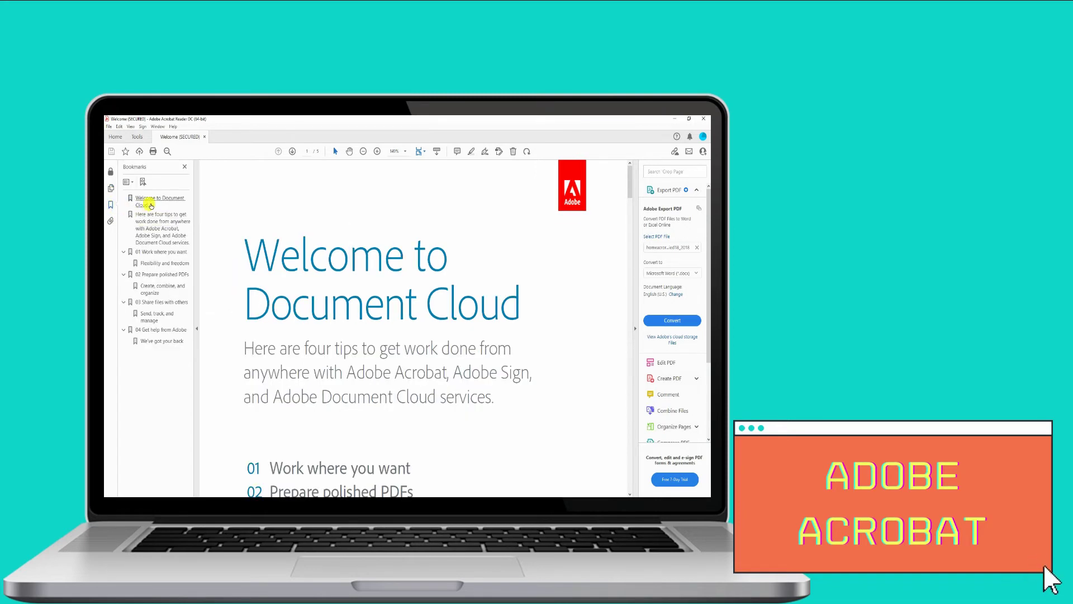
click(148, 205)
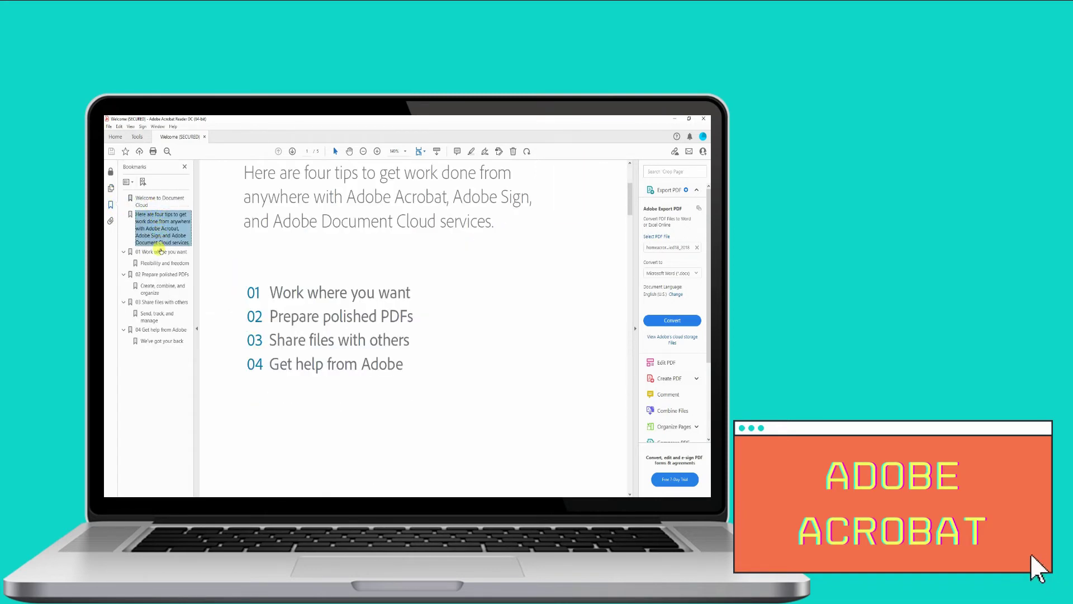
click(159, 251)
click(162, 274)
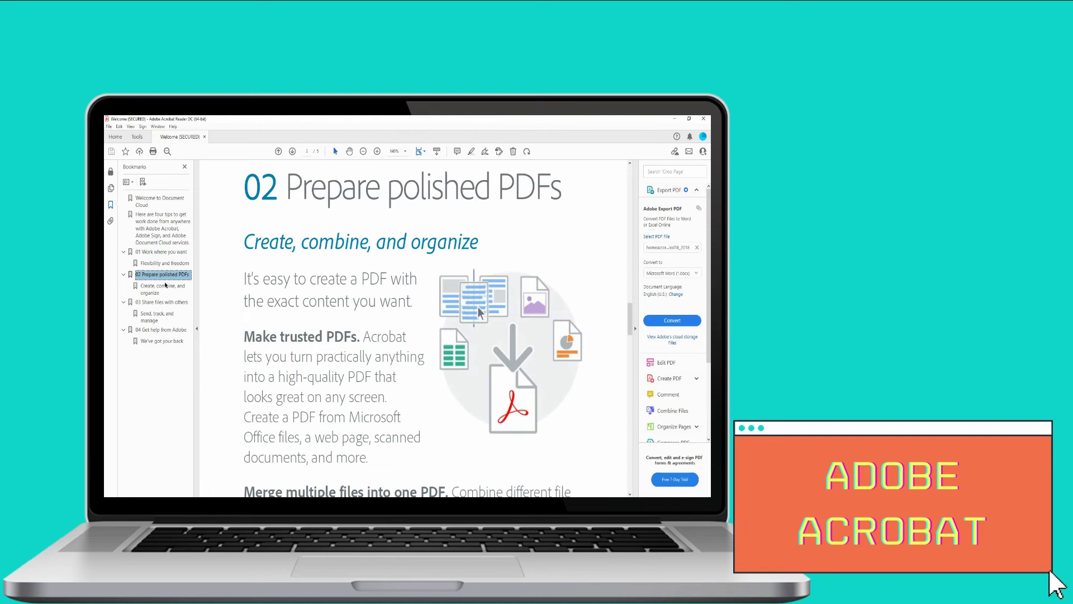
click(161, 302)
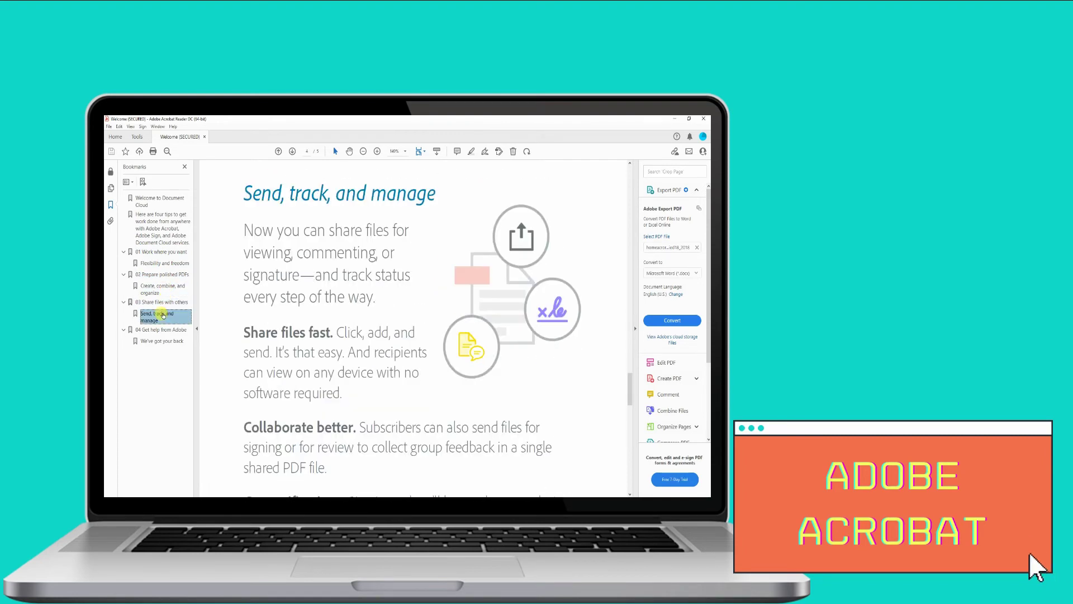
click(162, 329)
click(162, 340)
scroll(326, 294, up, 2)
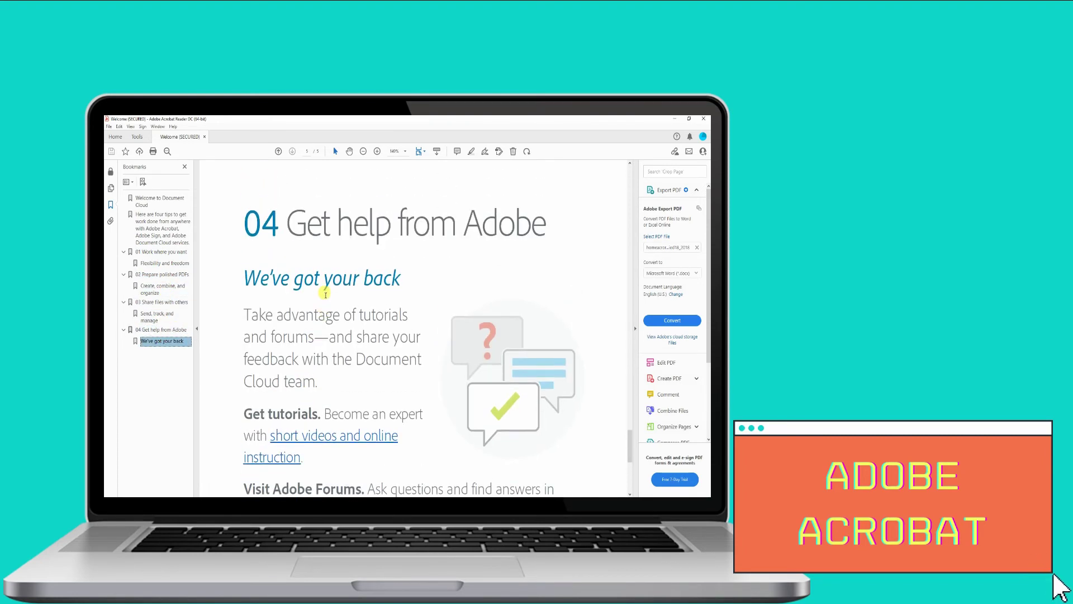
scroll(325, 294, up, 2)
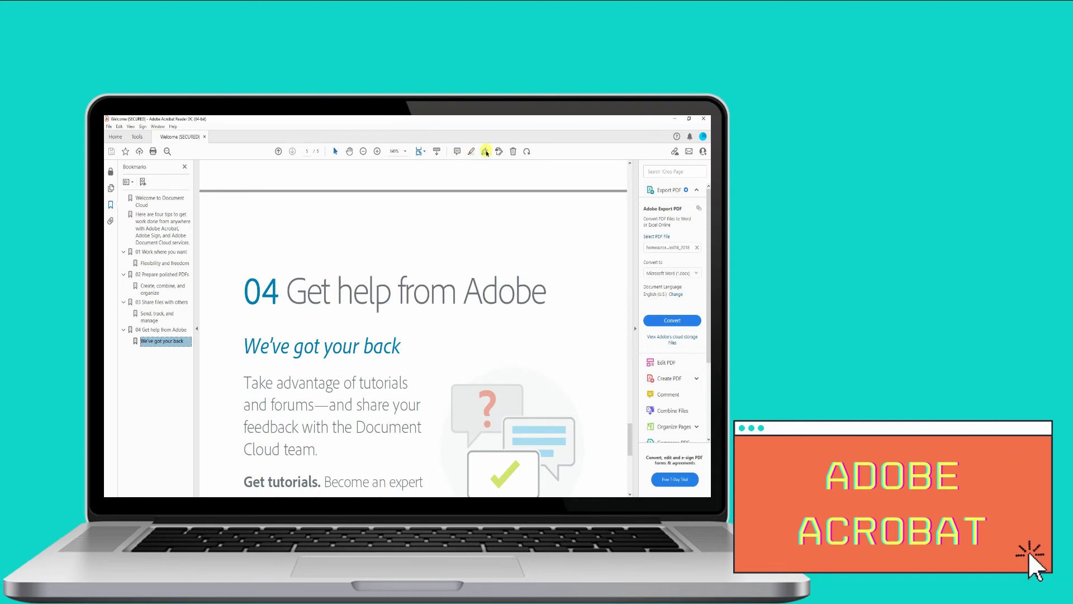